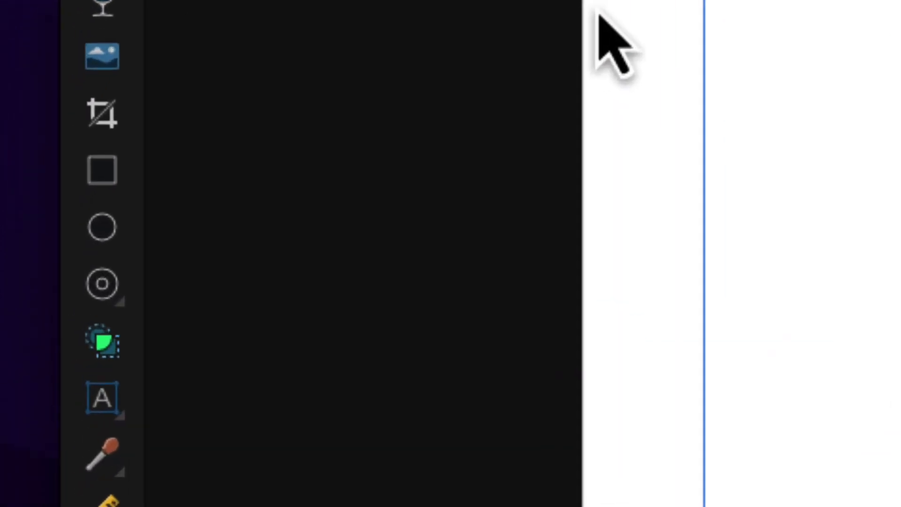
Draw an upright green ellipse about 70 mm wide and 141.5 mm high and move it to the page's upper right area.
left_click(108, 235)
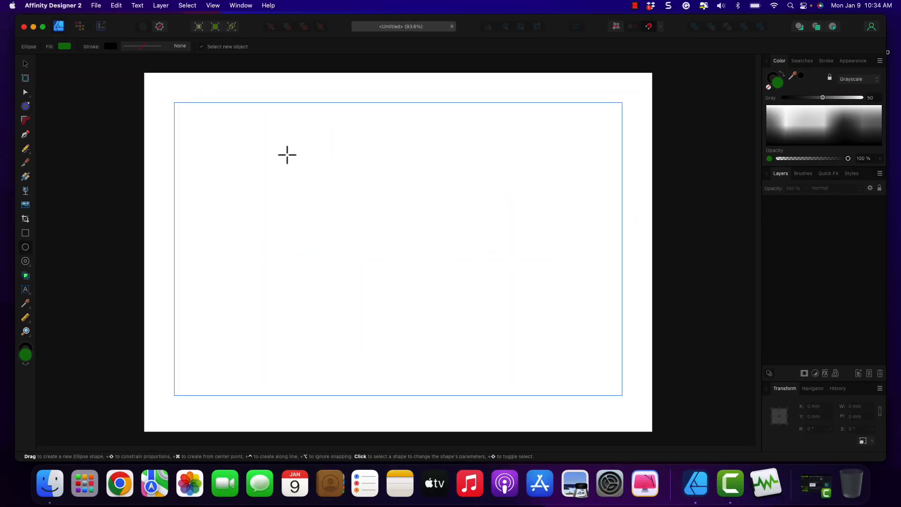
left_click_drag(299, 156, 385, 325)
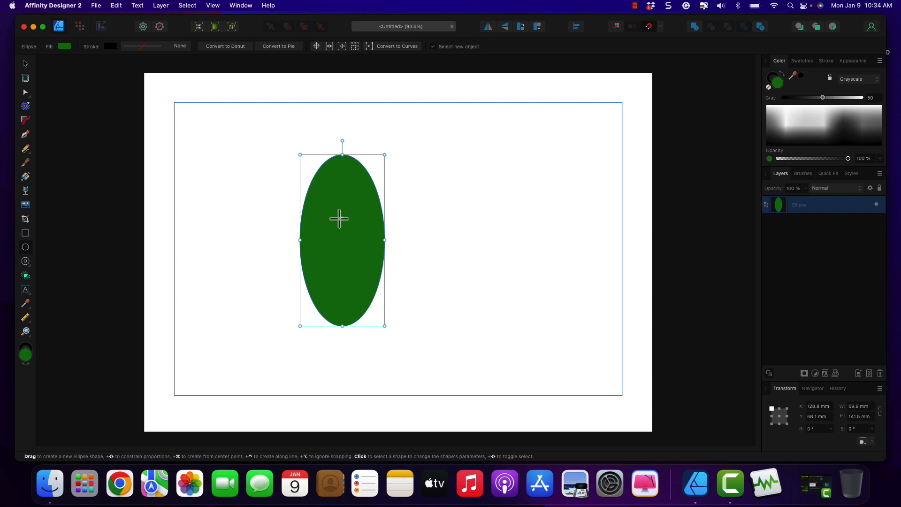
left_click(25, 64)
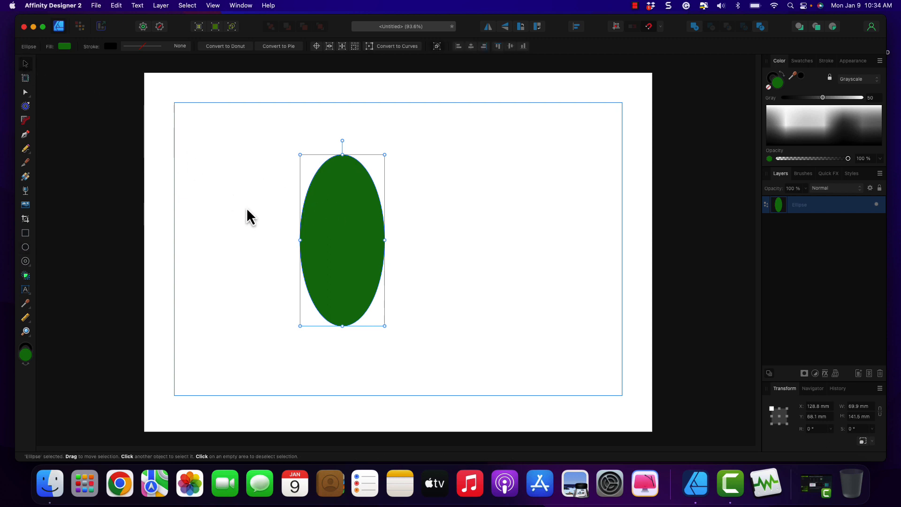
left_click_drag(331, 245, 466, 216)
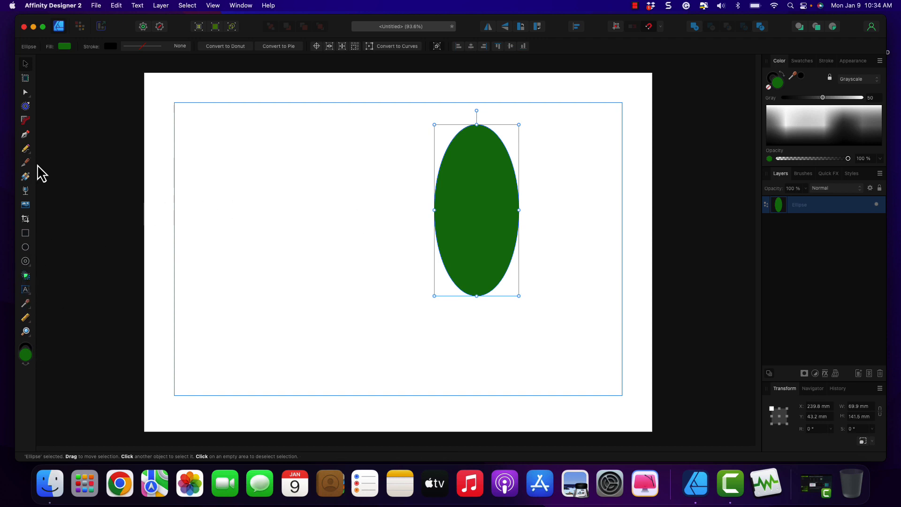
Draw a second ellipse beside the first, rotate it to about 91.7°, and resize it to about 49.3 × 113.7 mm so it lies flat.
left_click(25, 247)
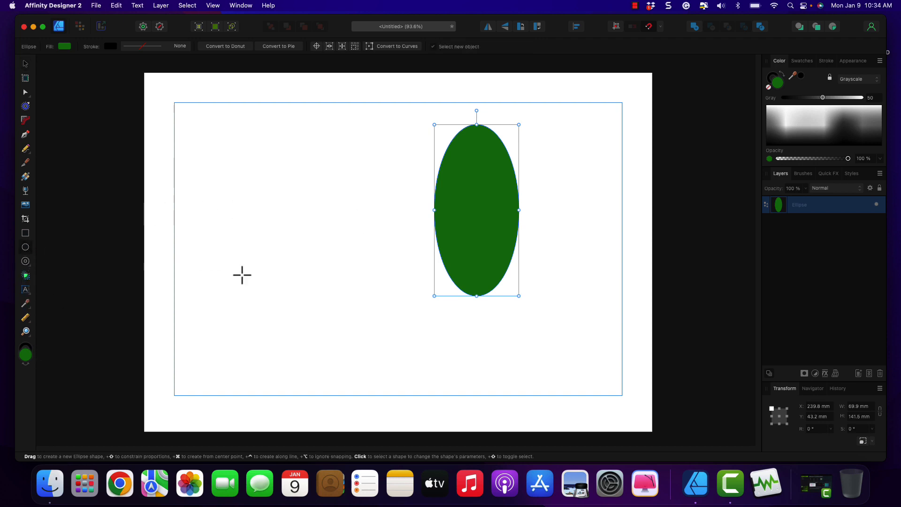
left_click_drag(309, 245, 432, 296)
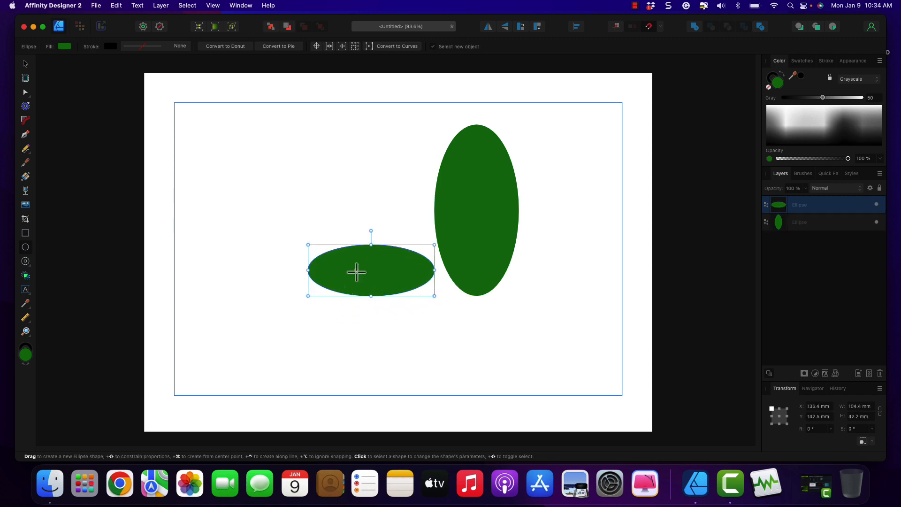
left_click_drag(371, 230, 304, 273)
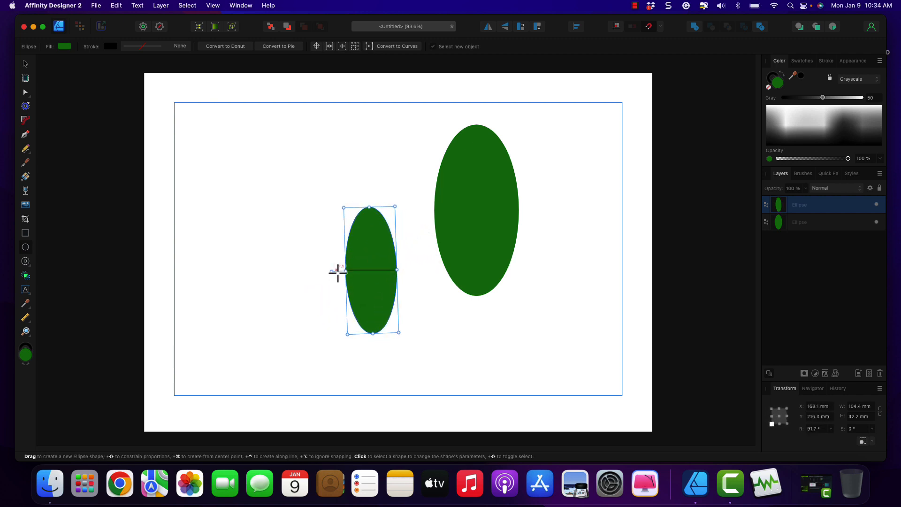
left_click_drag(346, 273, 260, 273)
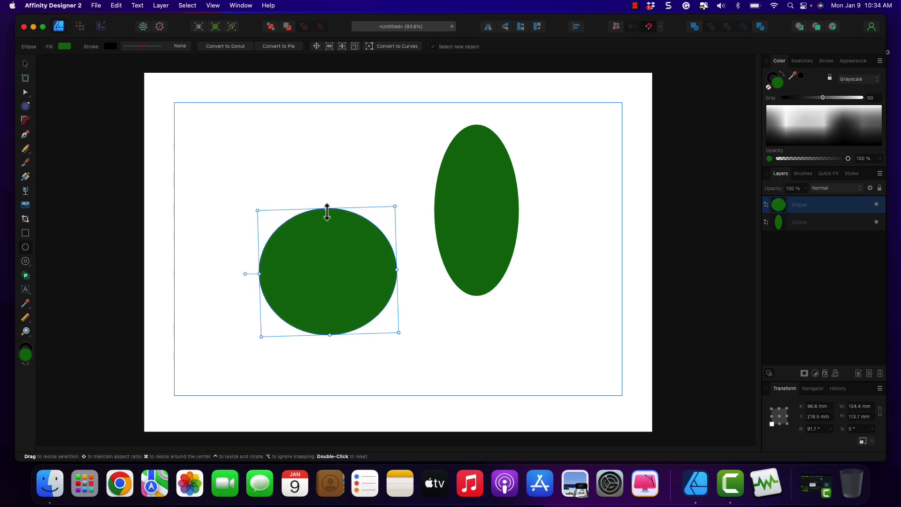
left_click_drag(326, 208, 328, 269)
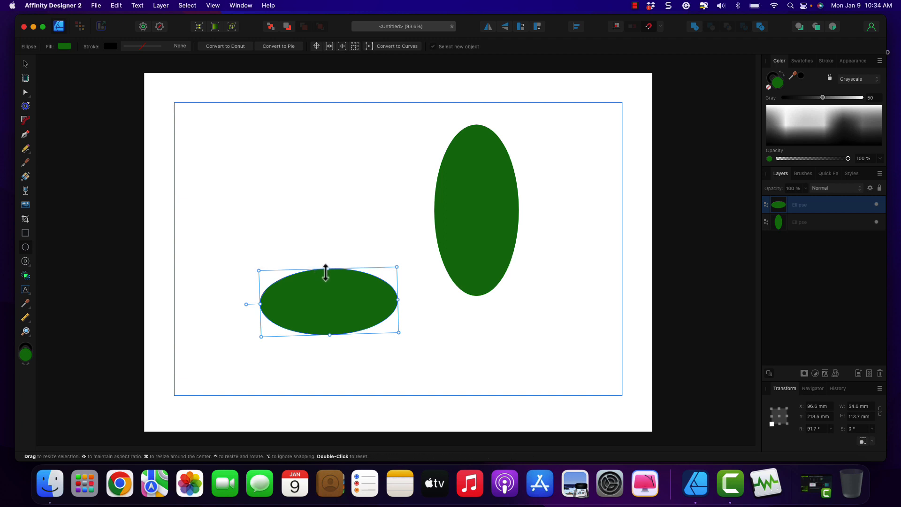
left_click_drag(326, 271, 327, 277)
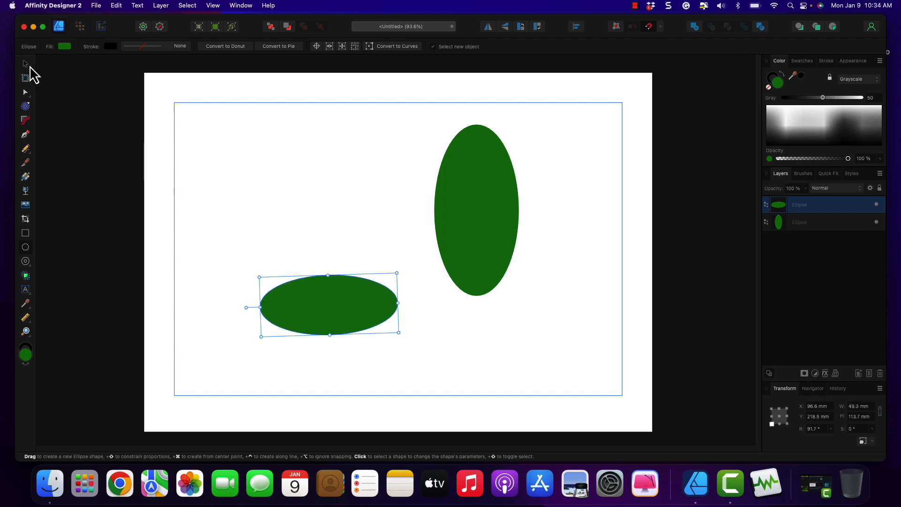
Move the flat ellipse to overlap the upright ellipse's lower end, and shift both ellipses together toward the page's center.
left_click(25, 64)
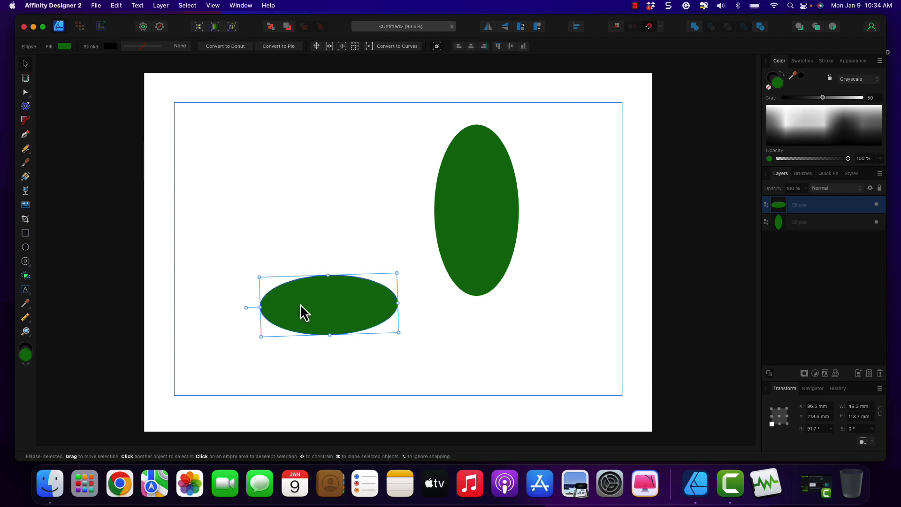
left_click_drag(300, 303, 400, 275)
key("super+a")
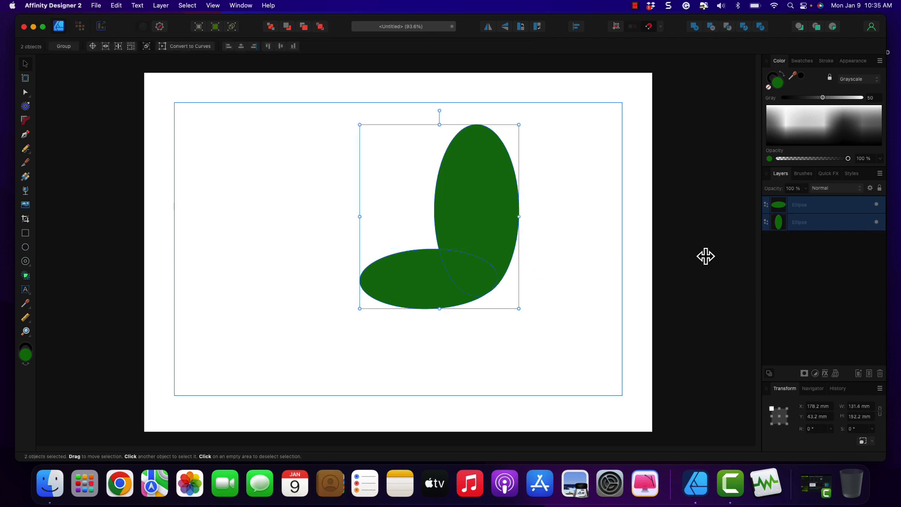
left_click_drag(475, 237, 421, 272)
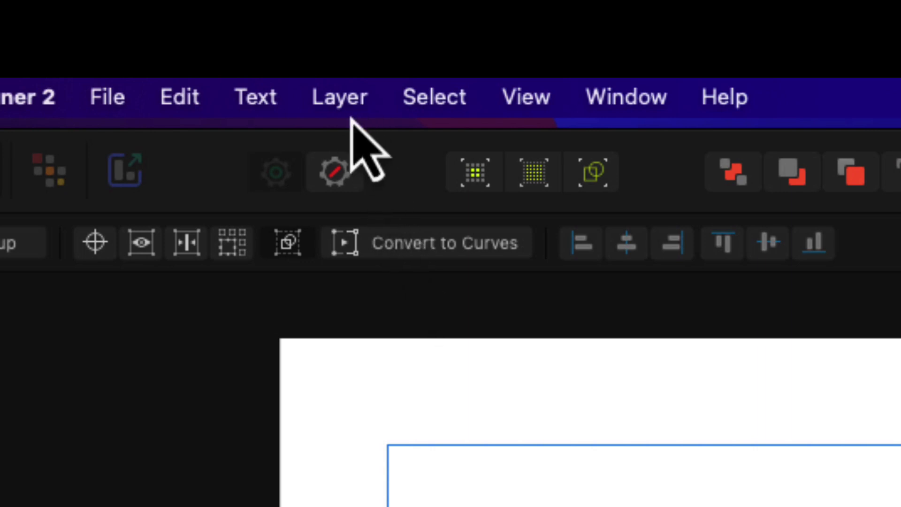
Create a compound from the two overlapping ellipses and inspect its component layers.
left_click(346, 107)
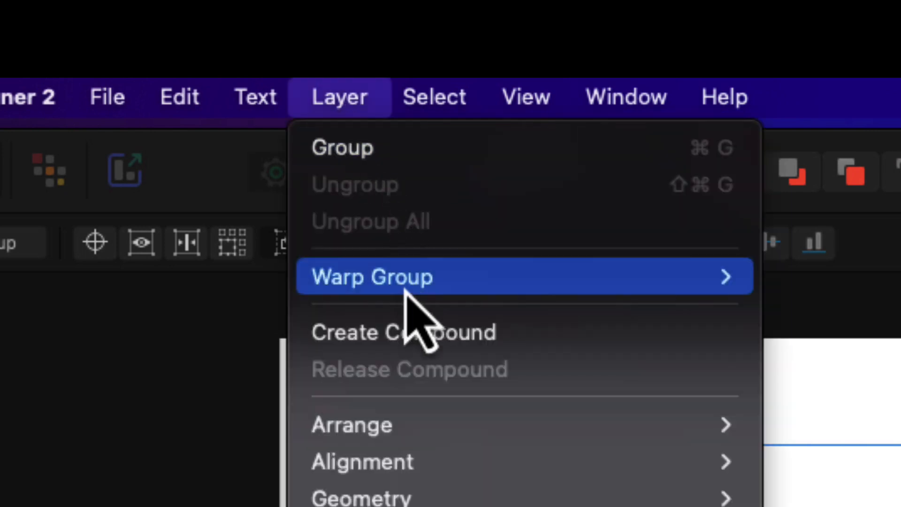
left_click(421, 346)
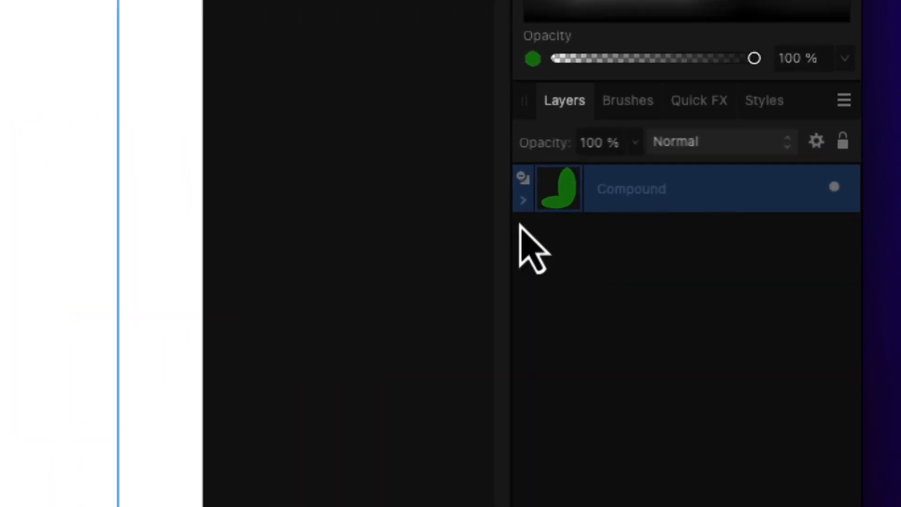
left_click(433, 198)
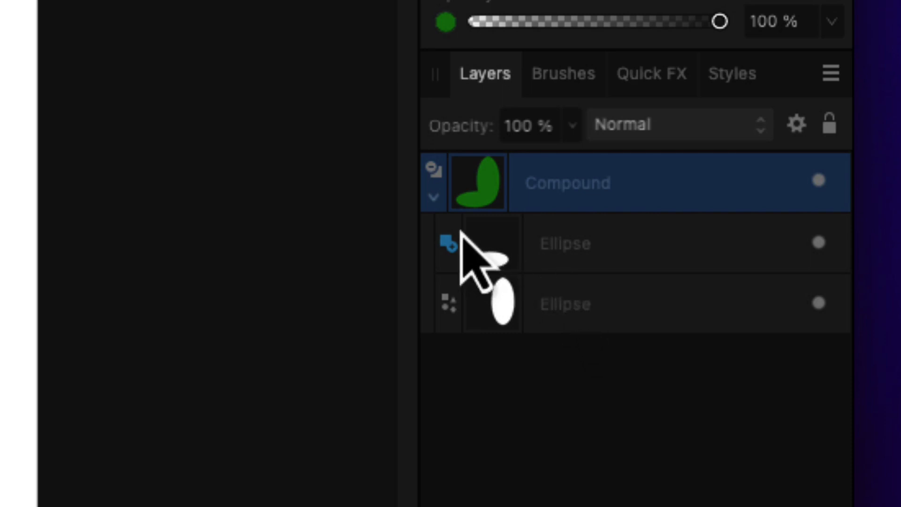
left_click(433, 197)
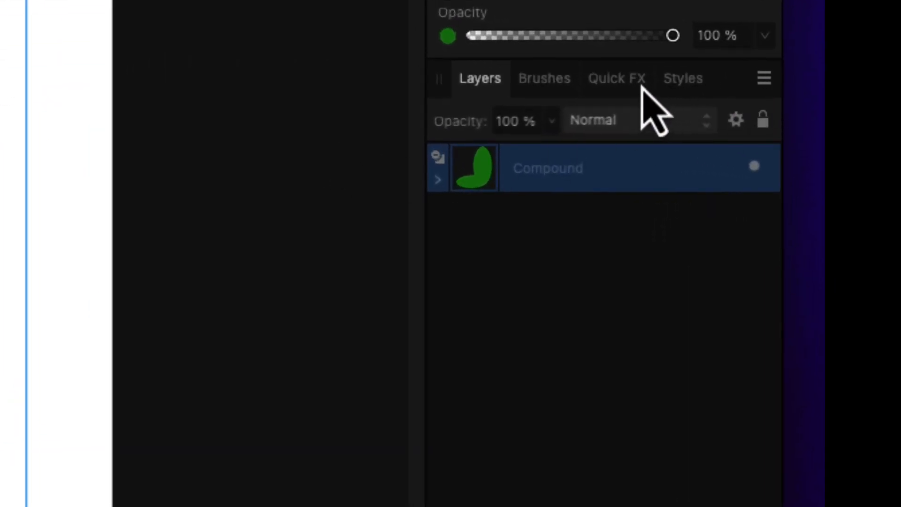
Apply a 3D layer effect with a 100 px radius to the compound shape and return to its layer list.
left_click(626, 84)
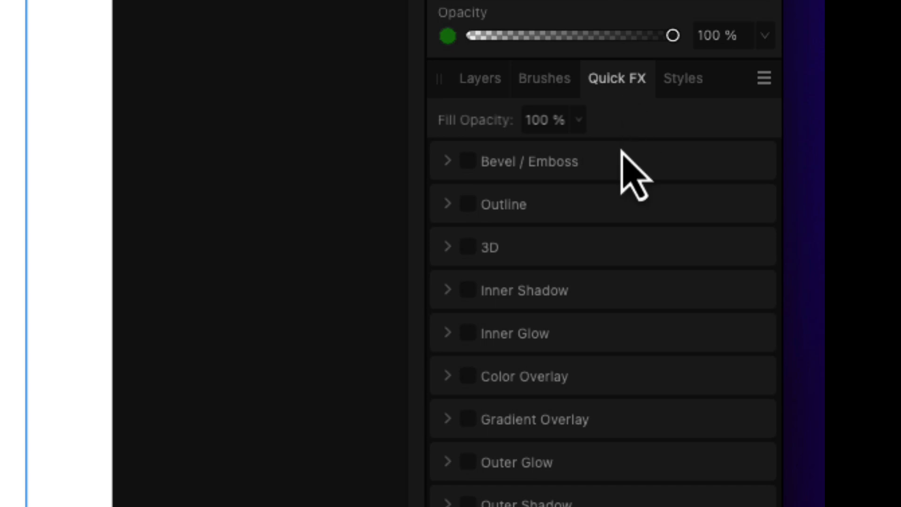
left_click(468, 249)
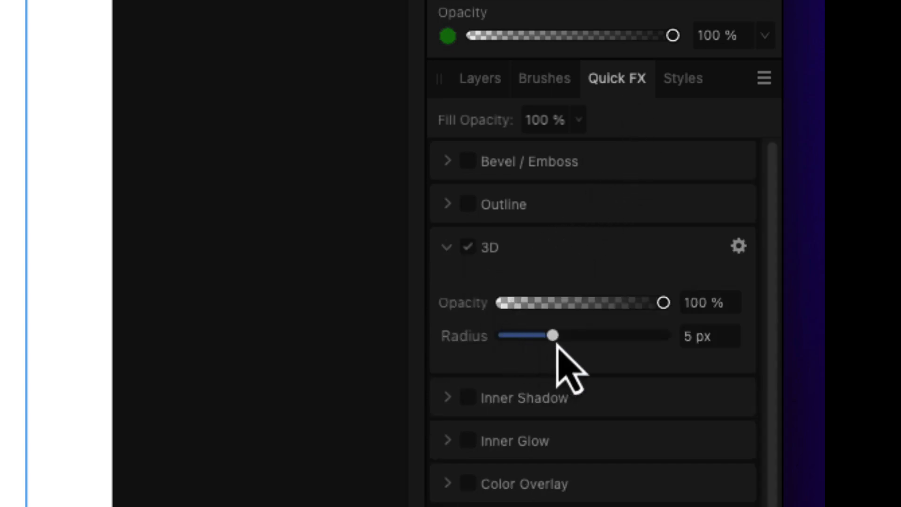
left_click_drag(554, 336, 685, 354)
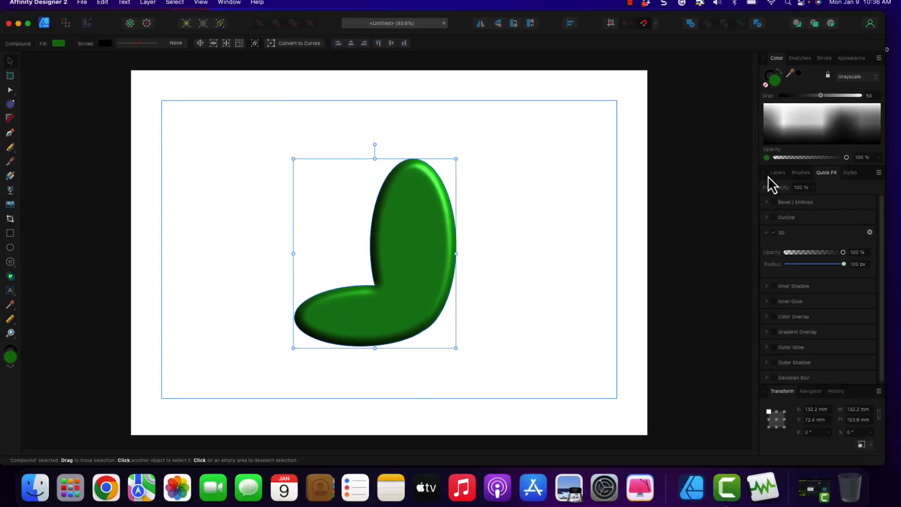
left_click(592, 114)
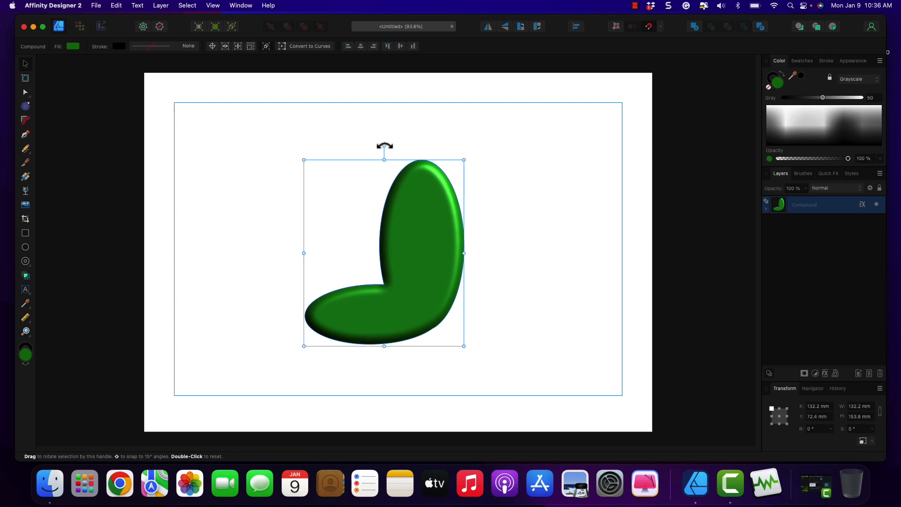
Rotate the compound to about -0.5° and select the upright ellipse inside it.
mouse_move(384, 145)
left_mouse_down()
mouse_move(445, 182)
mouse_move(489, 231)
mouse_move(502, 274)
mouse_move(477, 315)
mouse_move(472, 237)
mouse_move(422, 171)
mouse_move(342, 149)
mouse_move(393, 156)
mouse_move(385, 154)
left_mouse_up()
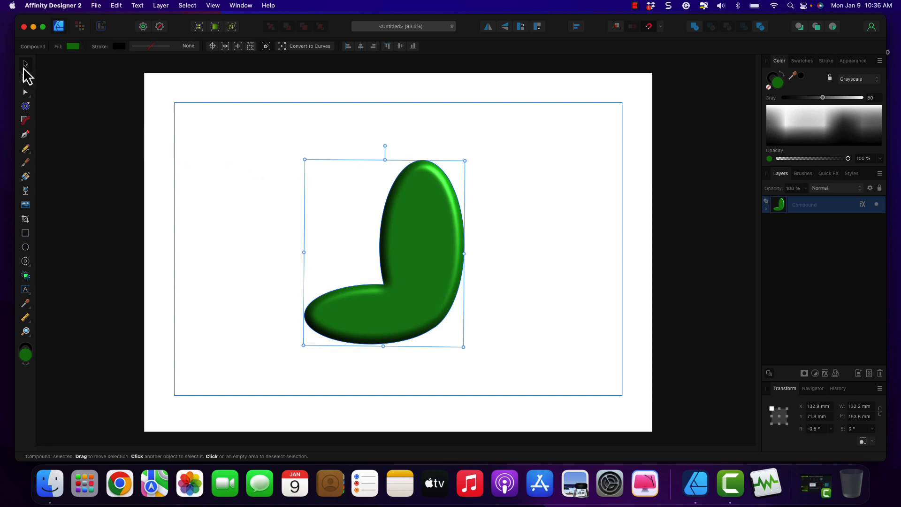
double_click(415, 255)
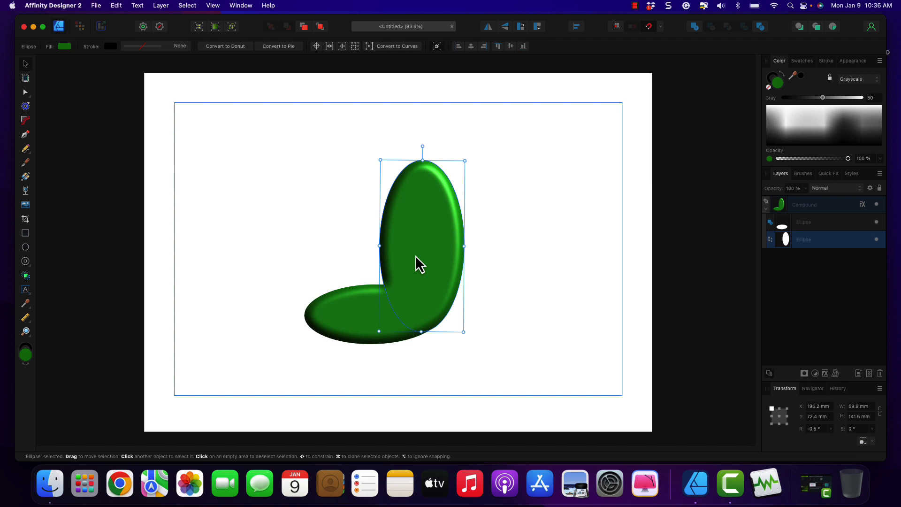
left_click(353, 306)
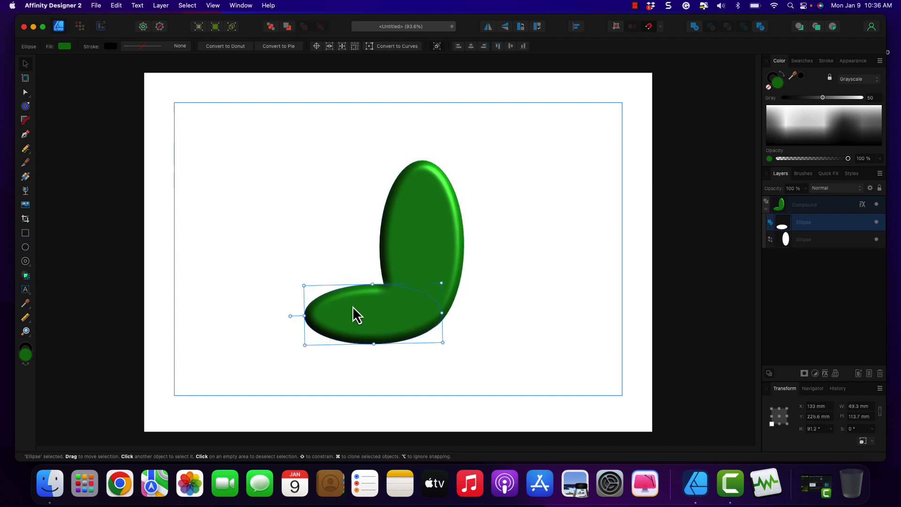
left_click(429, 219)
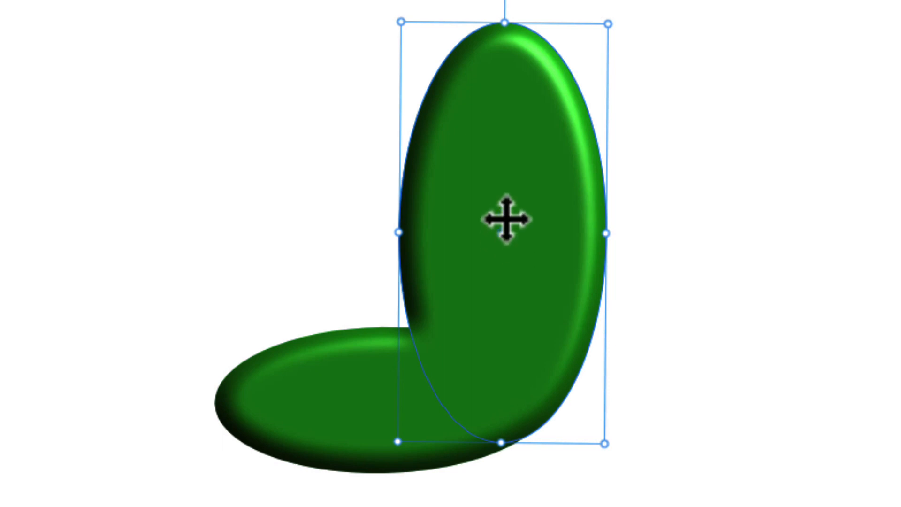
Move the upright ellipse's transform origin near its upper end and the flat ellipse's origin to where the two ellipses overlap.
key("v")
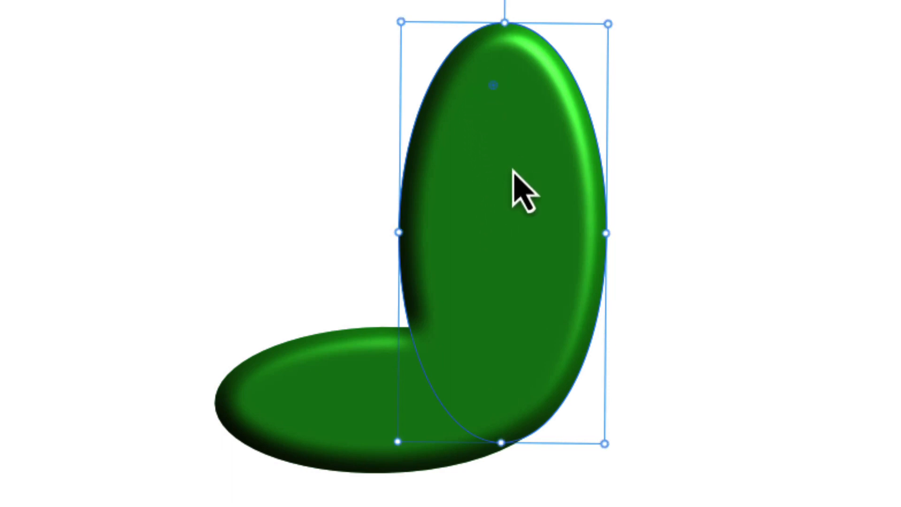
left_click_drag(496, 91, 511, 86)
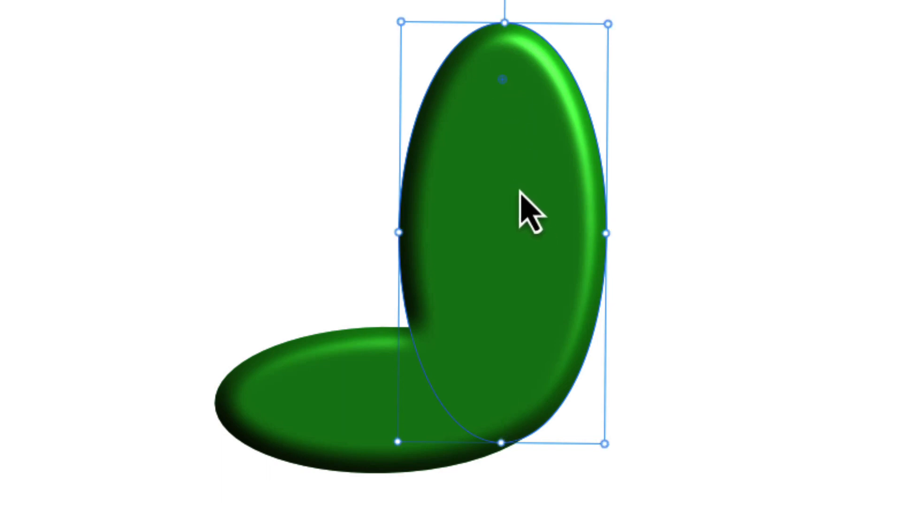
left_click(311, 423)
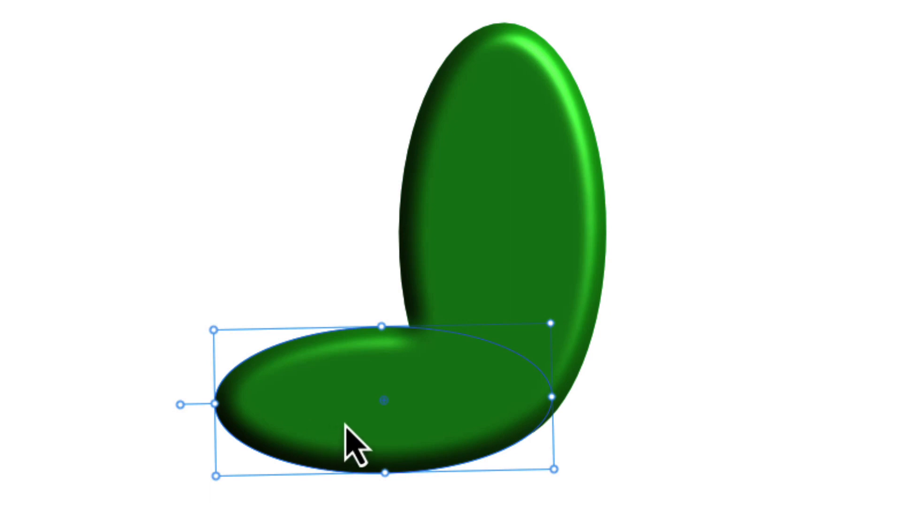
left_click(384, 403)
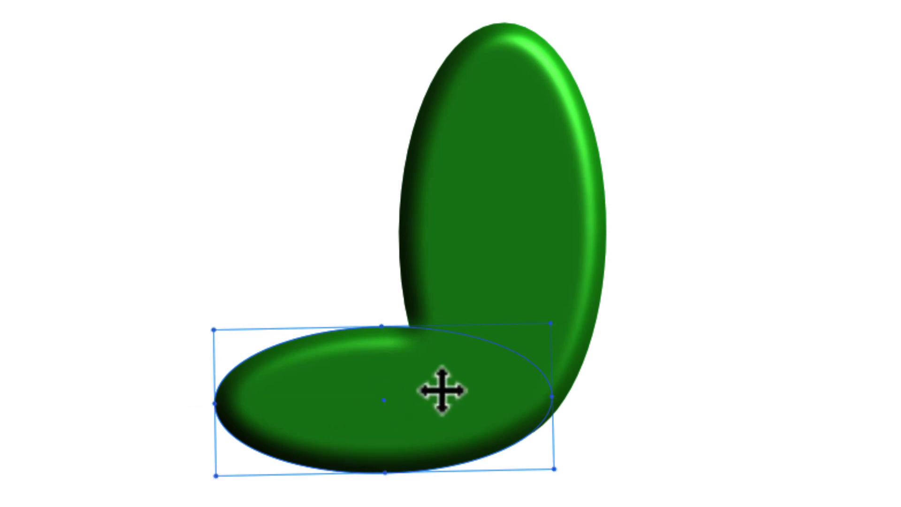
left_click(490, 388)
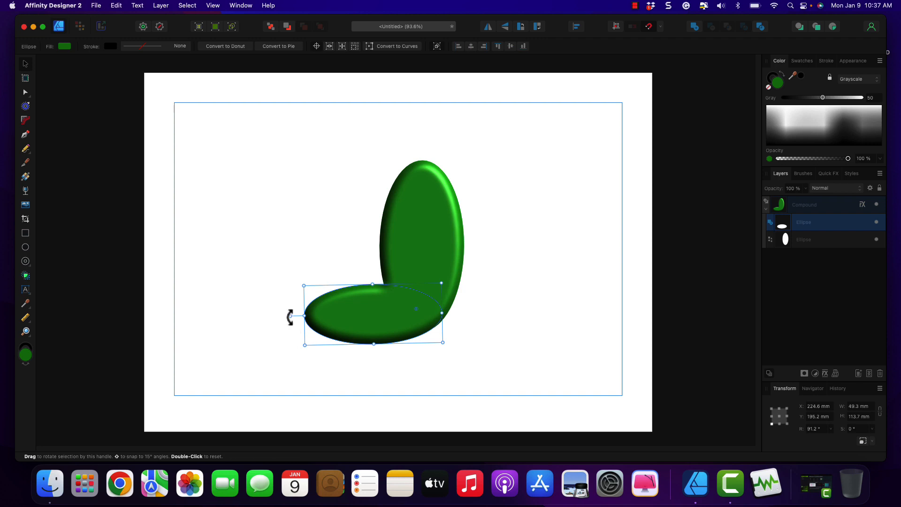
Rotate the flat ellipse to about 87.9° and the upright ellipse to about -1.5° around their transform origins.
mouse_move(289, 315)
left_mouse_down()
mouse_move(312, 258)
mouse_move(288, 311)
mouse_move(309, 392)
mouse_move(309, 267)
mouse_move(297, 350)
mouse_move(301, 307)
left_mouse_up()
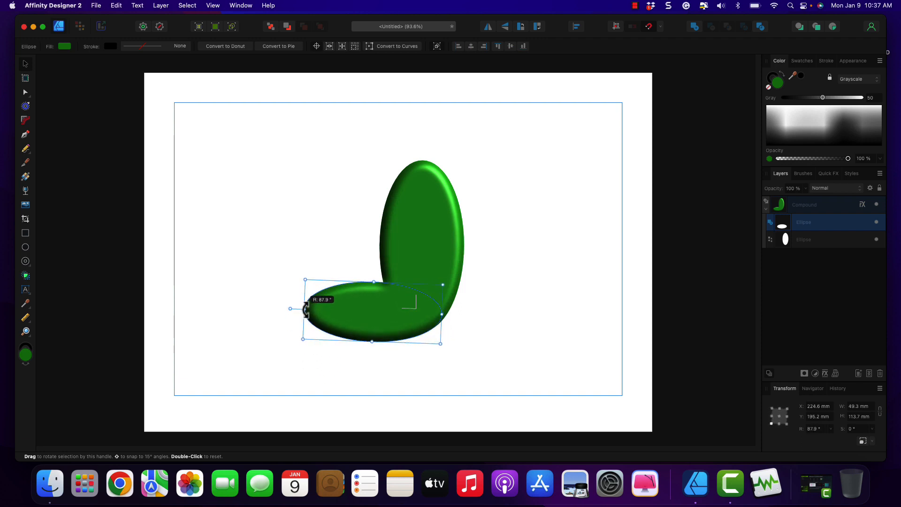
left_click(402, 253)
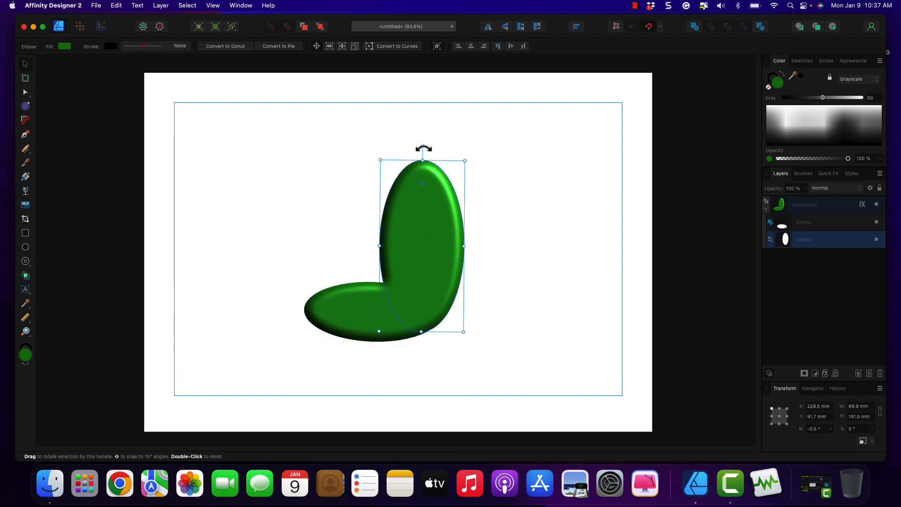
mouse_move(423, 146)
left_mouse_down()
mouse_move(451, 161)
mouse_move(421, 150)
left_mouse_up()
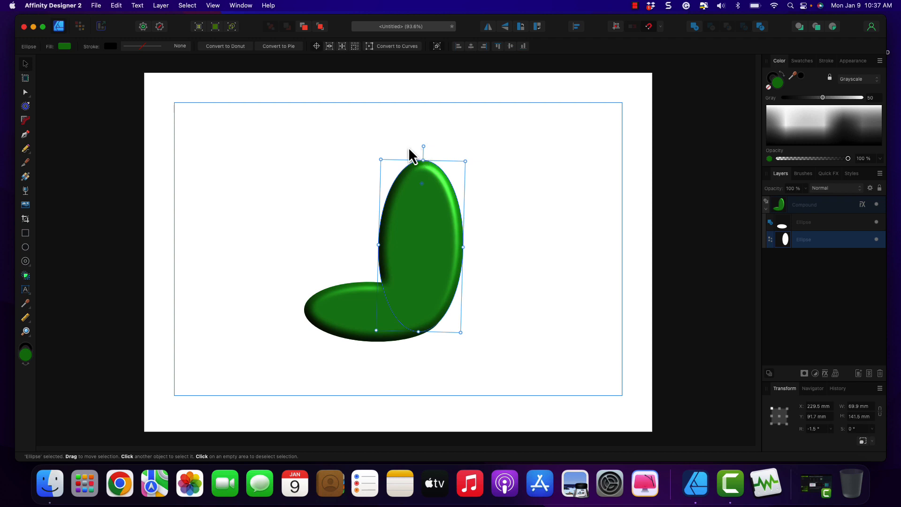
Collapse and select the whole compound, and move its transform origin near the upper end of the upright part.
left_click(766, 210)
left_click(809, 203)
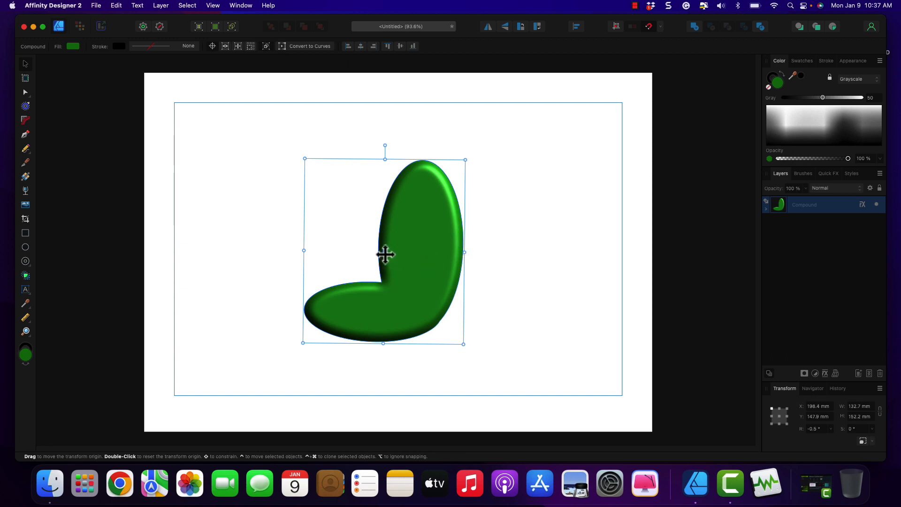
left_click_drag(384, 254, 424, 177)
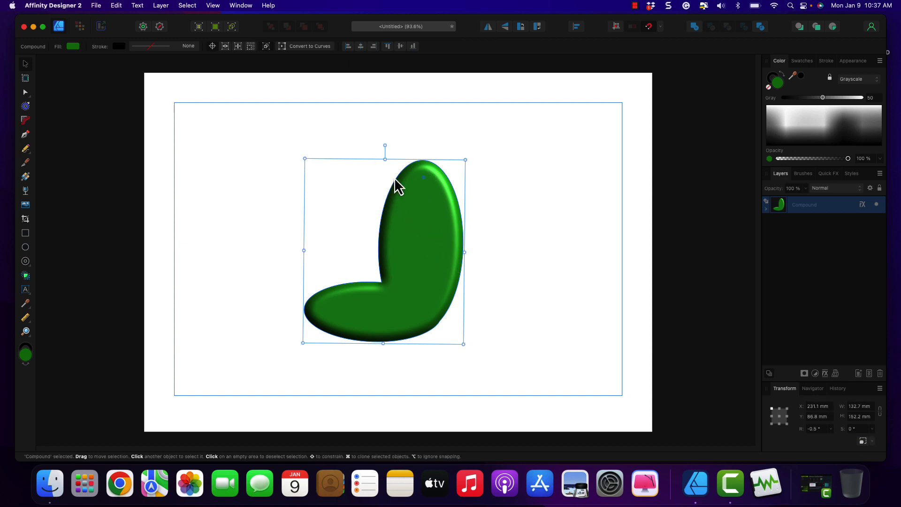
Expand the compound, select the upright ellipse and move its transform origin down to where the two ellipses overlap.
left_click(766, 210)
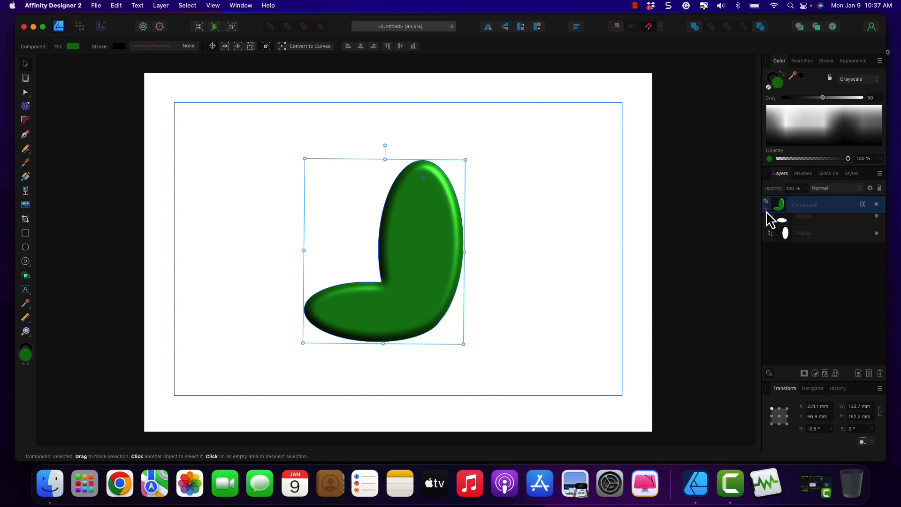
left_click(803, 238)
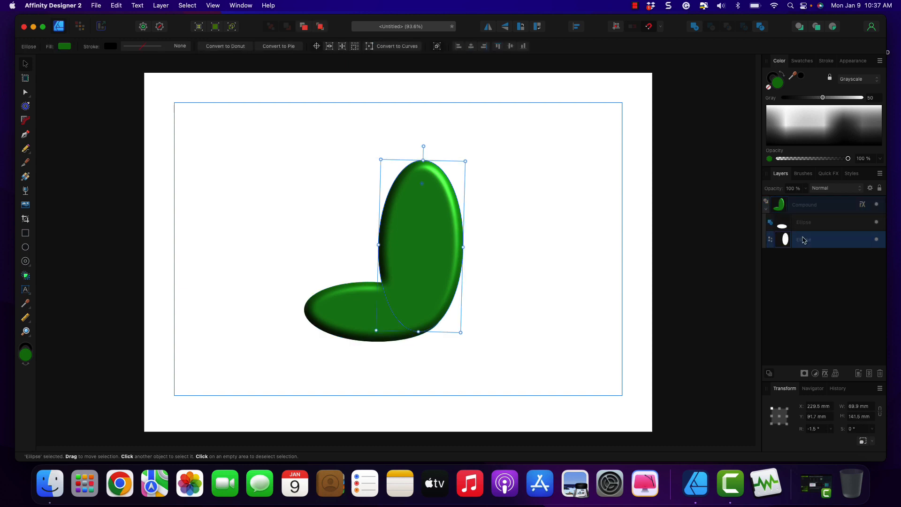
left_click_drag(423, 186, 416, 298)
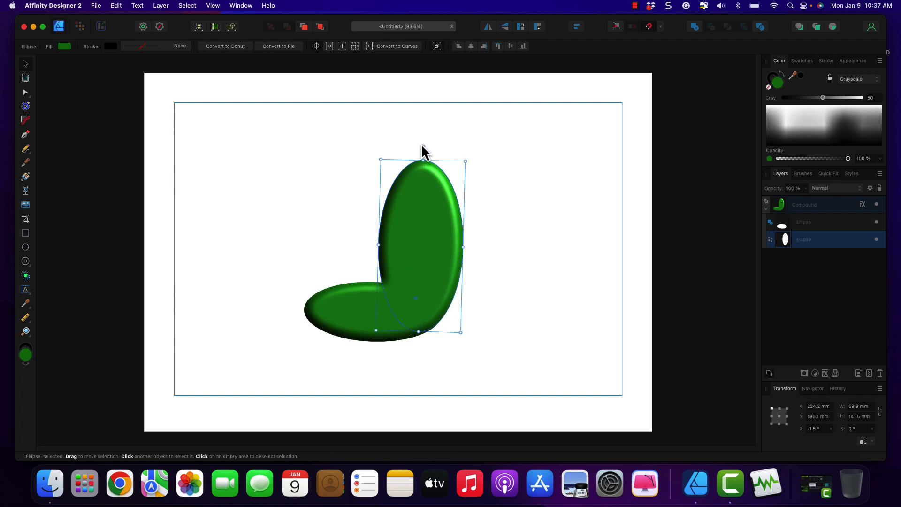
Rotate the upright ellipse to about -4.7° and the flat ellipse to about 87.3° around their transform origins.
left_click_drag(424, 146, 444, 147)
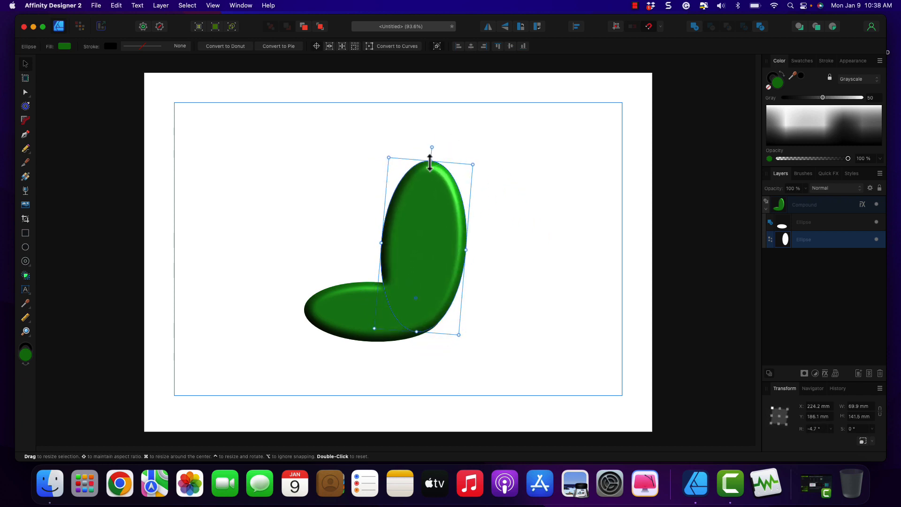
left_click(352, 312)
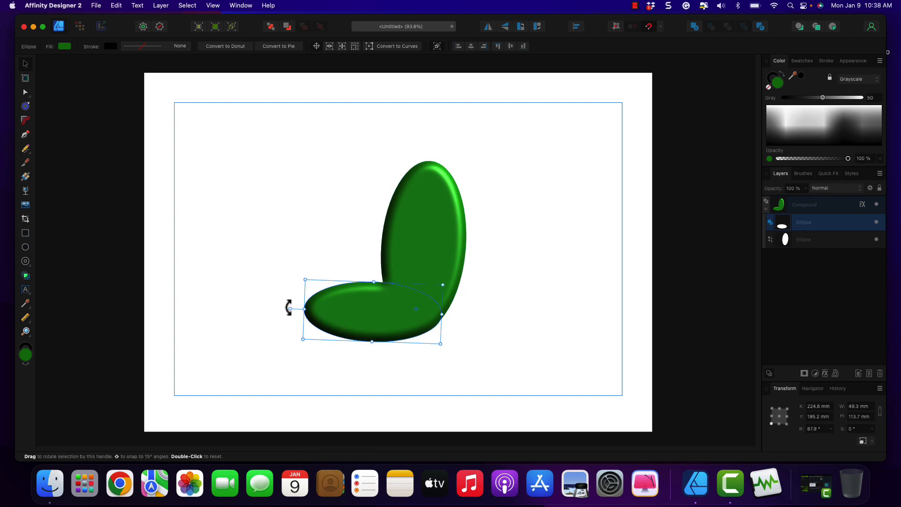
left_click_drag(290, 308, 317, 309)
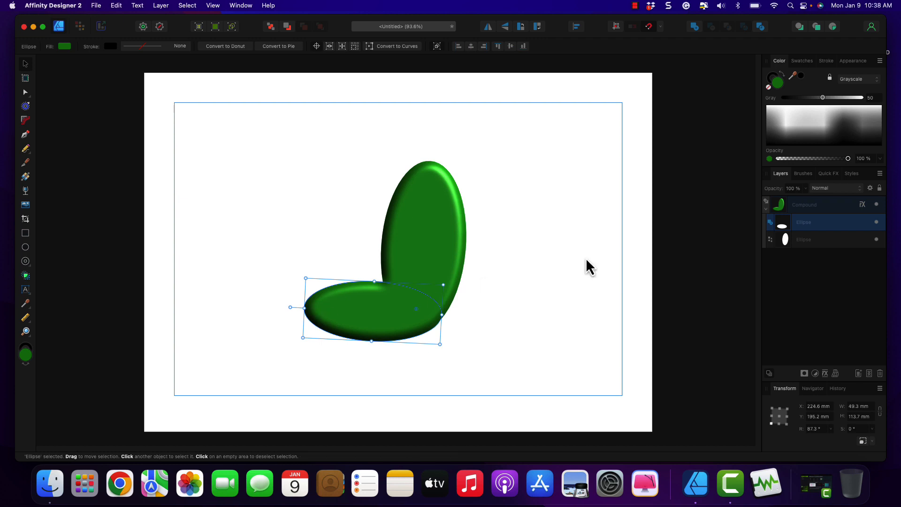
Collapse and select the whole compound, and rotate it to about -50.7° around its transform origin.
left_click(765, 210)
left_click(807, 207)
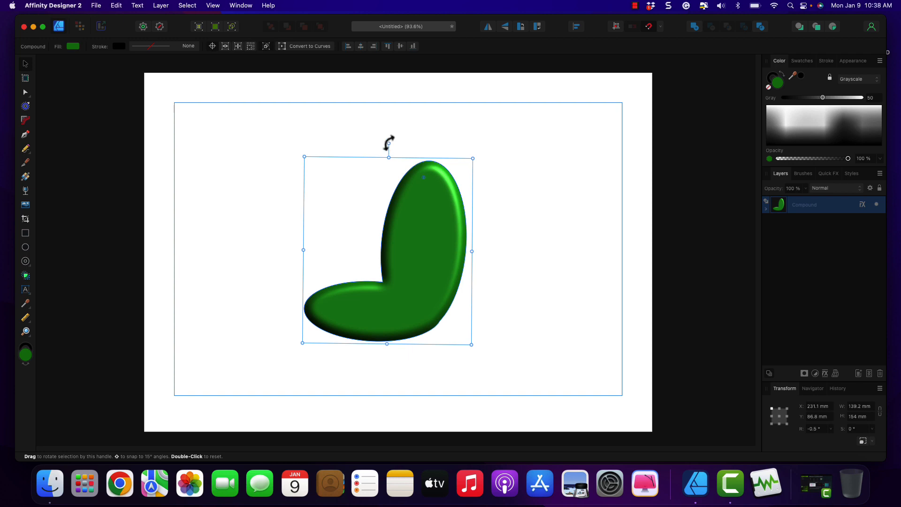
left_click_drag(389, 143, 426, 156)
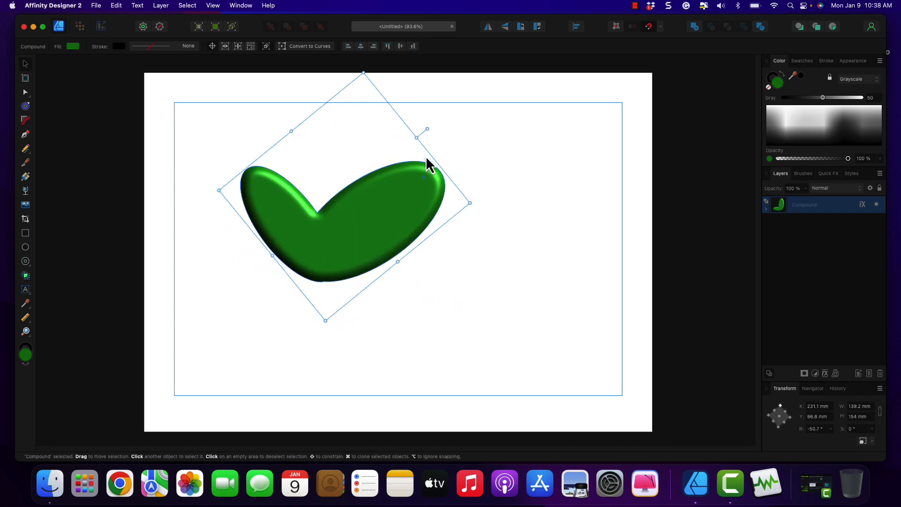
Rotate the smaller ellipse inside the compound to about -142.4° and the larger ellipse to about -25° around the joint.
double_click(289, 212)
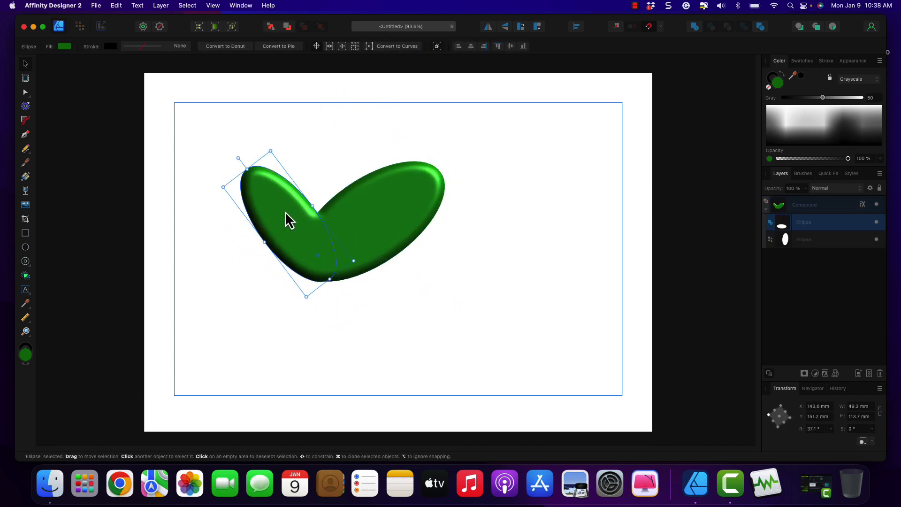
left_click_drag(239, 158, 376, 323)
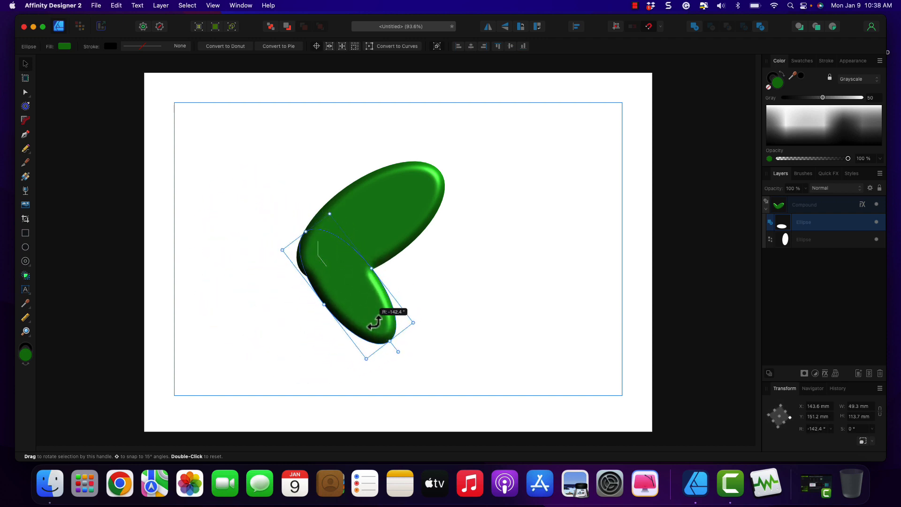
left_click(428, 292)
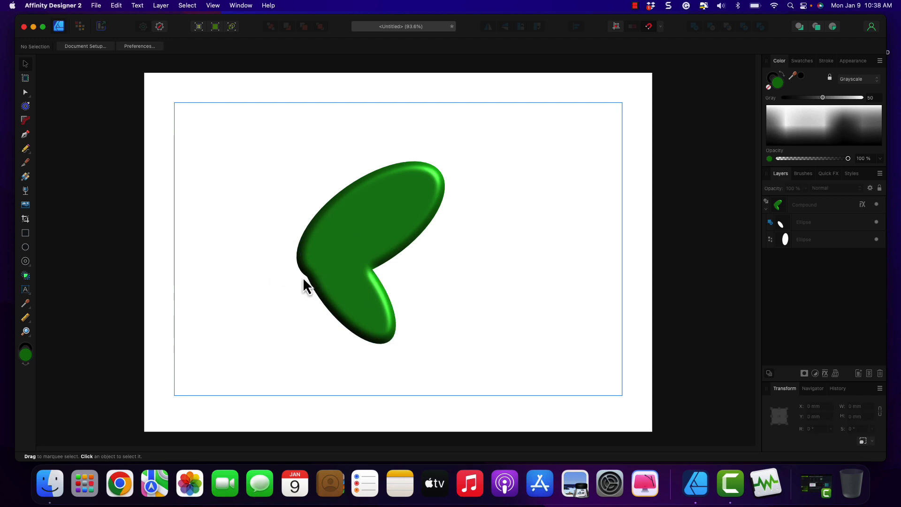
double_click(399, 212)
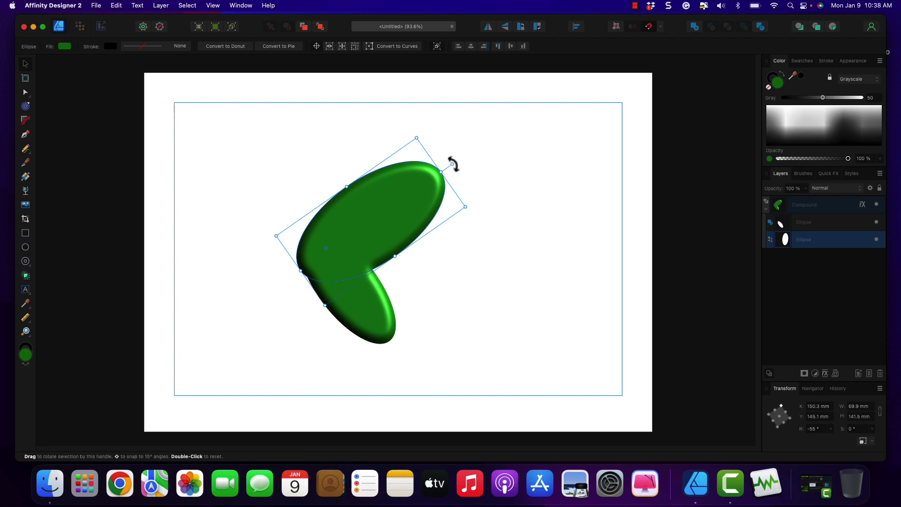
left_click_drag(453, 164, 359, 181)
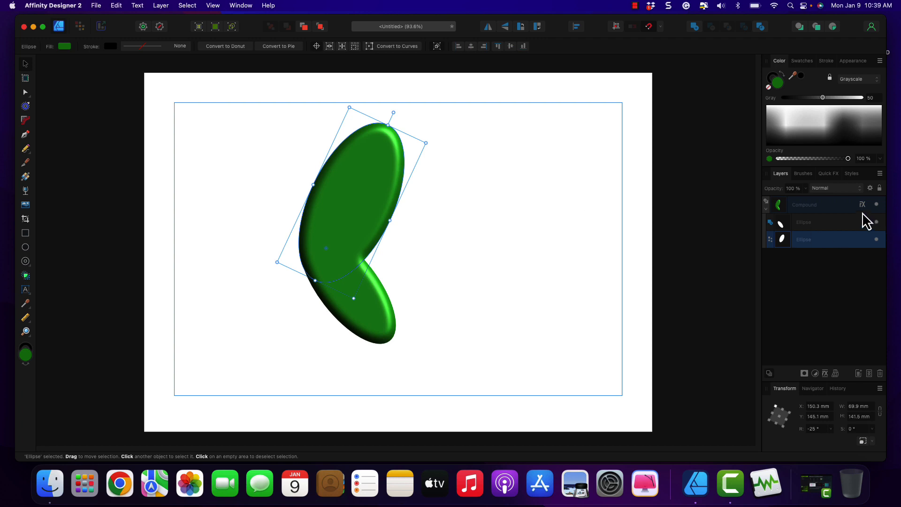
Move the whole compound's transform origin inside the larger part's upper end and rotate the compound to about -6.2°.
left_click(833, 205)
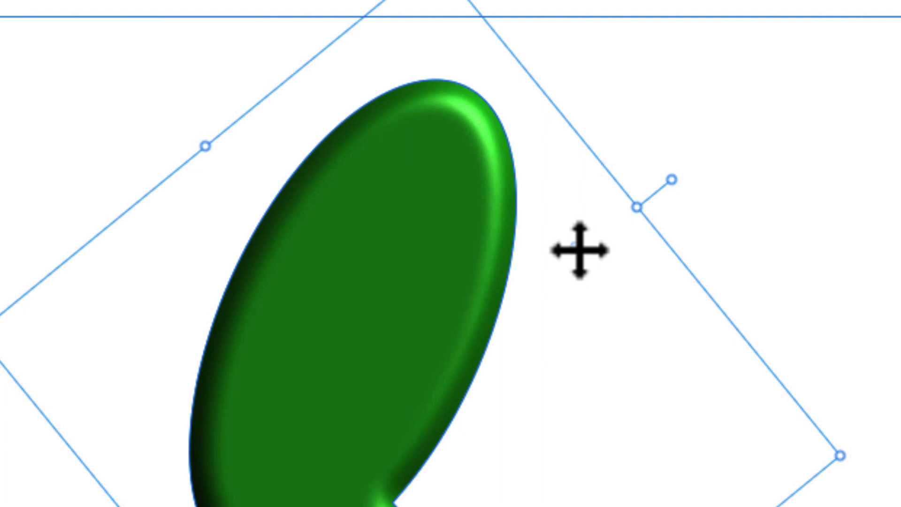
left_click_drag(581, 250, 415, 161)
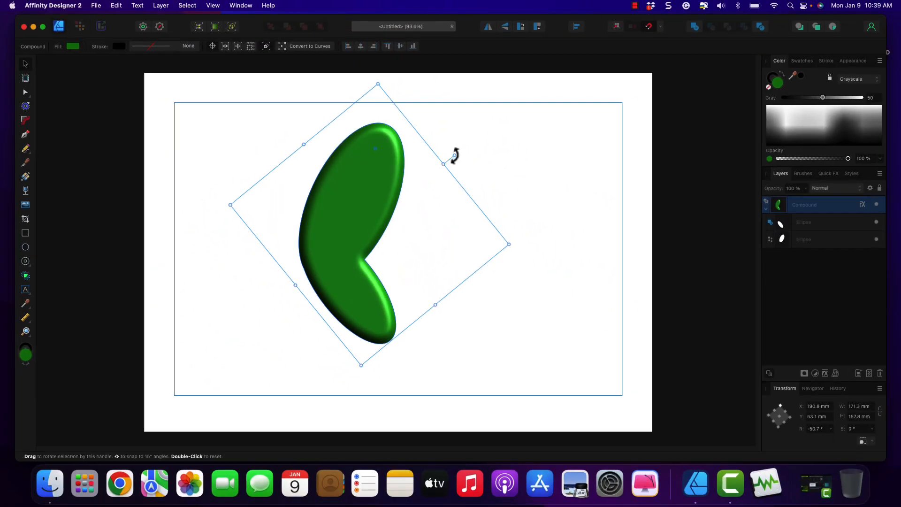
left_click_drag(455, 154, 436, 139)
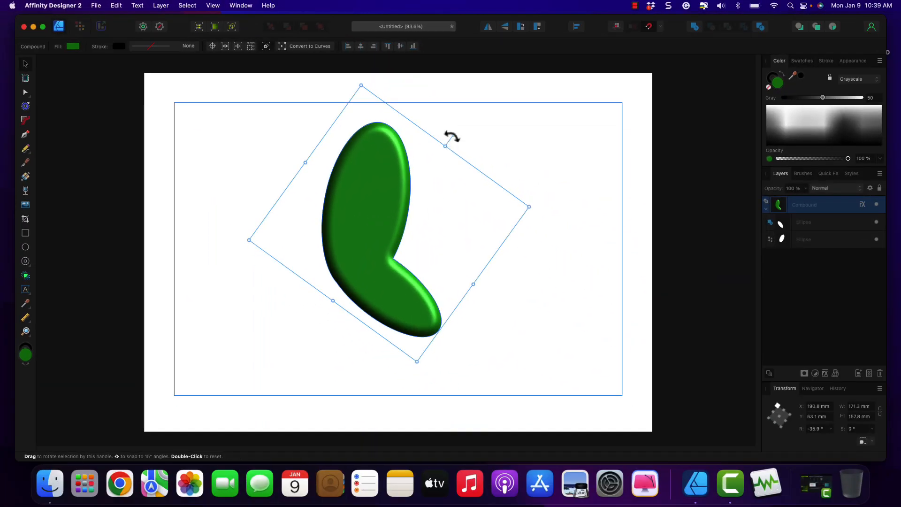
left_click_drag(451, 137, 400, 140)
Rotate the smaller ellipse so its free end swings upward, and the larger ellipse to about 21.3° around the joint.
double_click(425, 300)
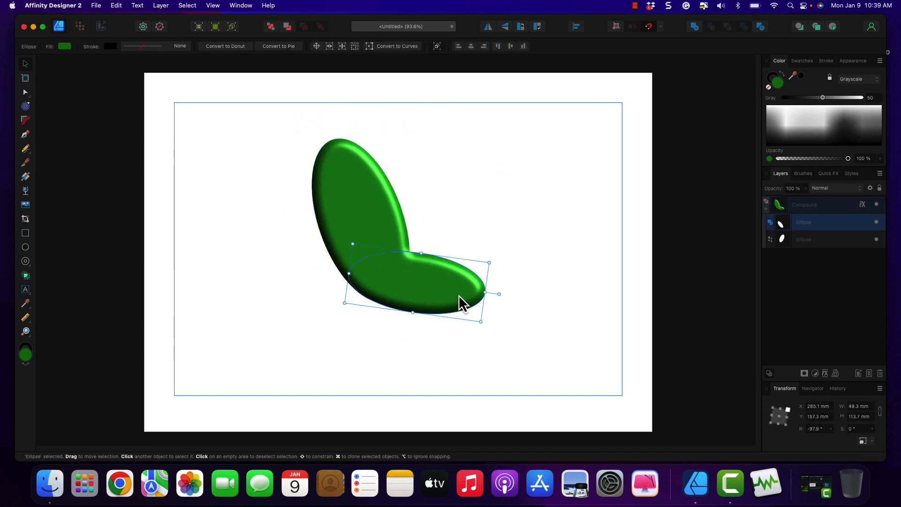
mouse_move(498, 294)
left_mouse_down()
mouse_move(491, 360)
mouse_move(485, 231)
mouse_move(491, 292)
left_mouse_up()
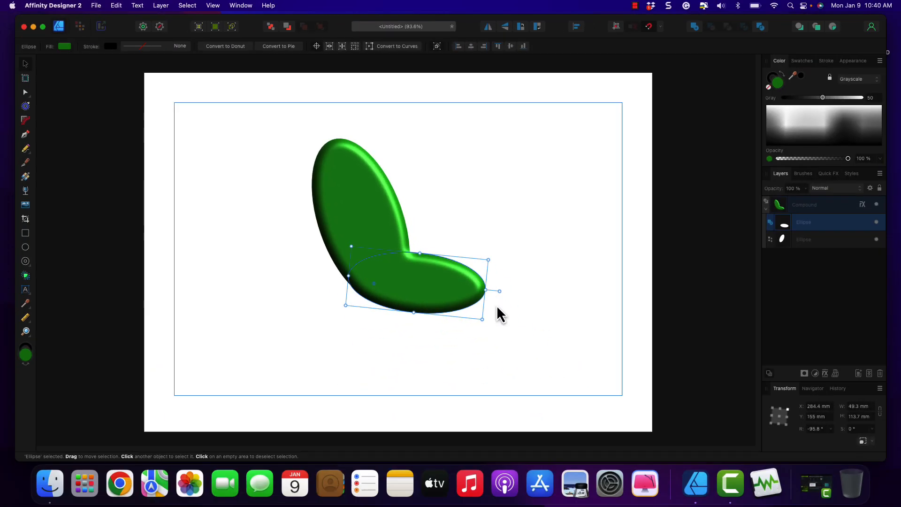
left_click_drag(499, 291, 493, 258)
left_click(369, 229)
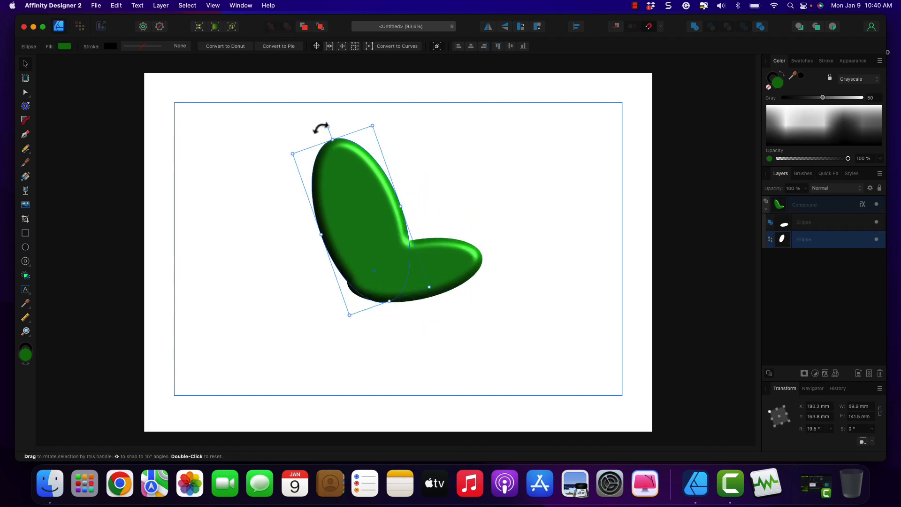
left_click_drag(321, 128, 337, 160)
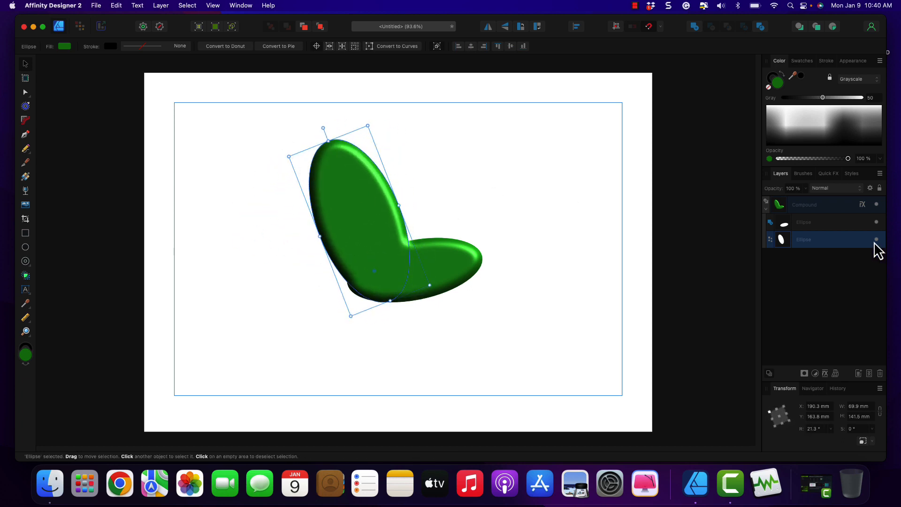
Select the whole compound and rotate it to about -4.9° around its transform origin.
left_click(807, 202)
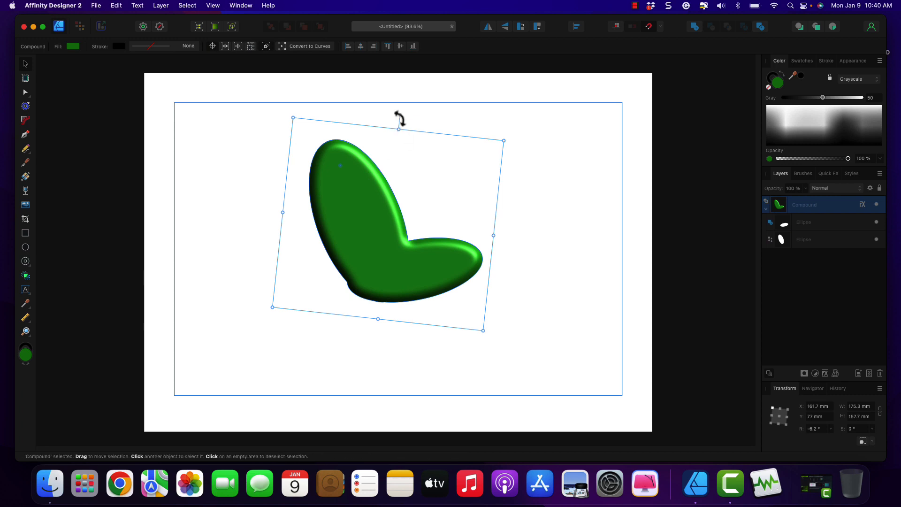
left_click_drag(401, 116, 376, 135)
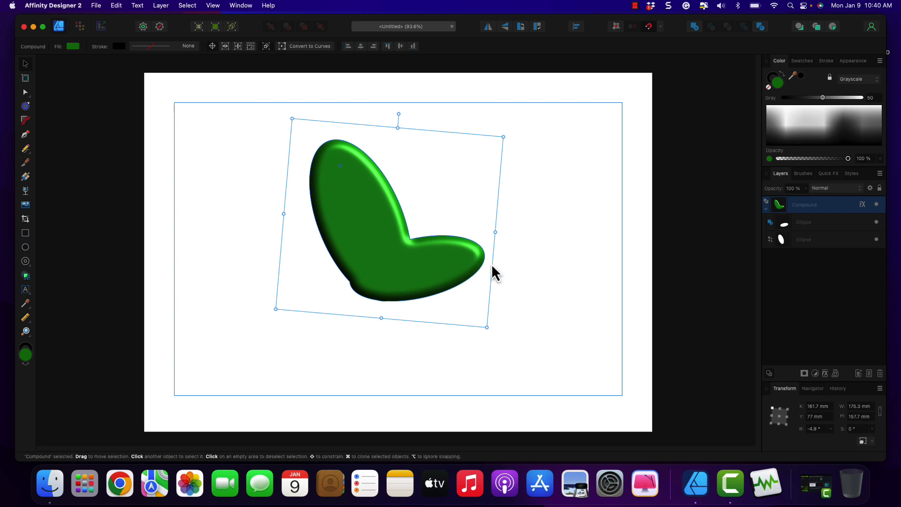